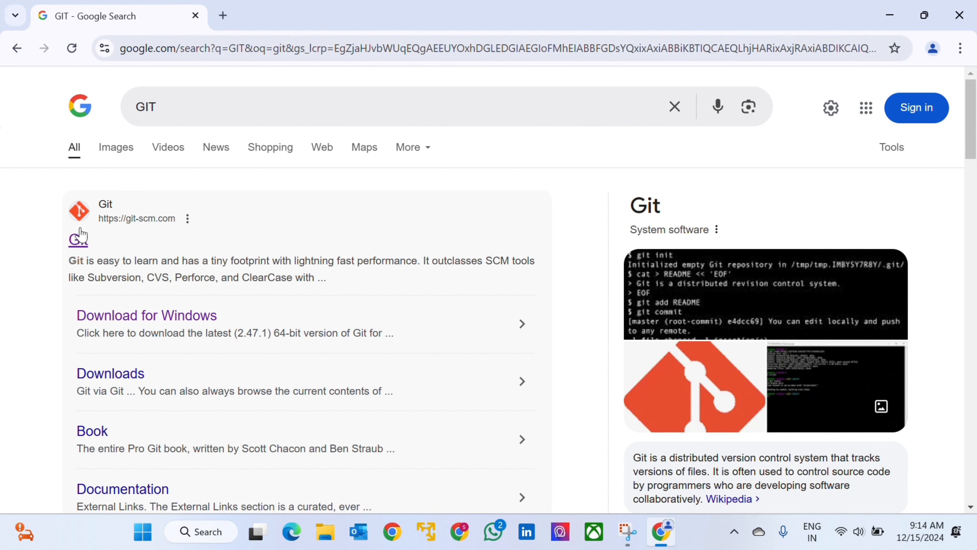
Go to the official Git site and download the standalone 64-bit Git for Windows Setup
left_click(79, 240)
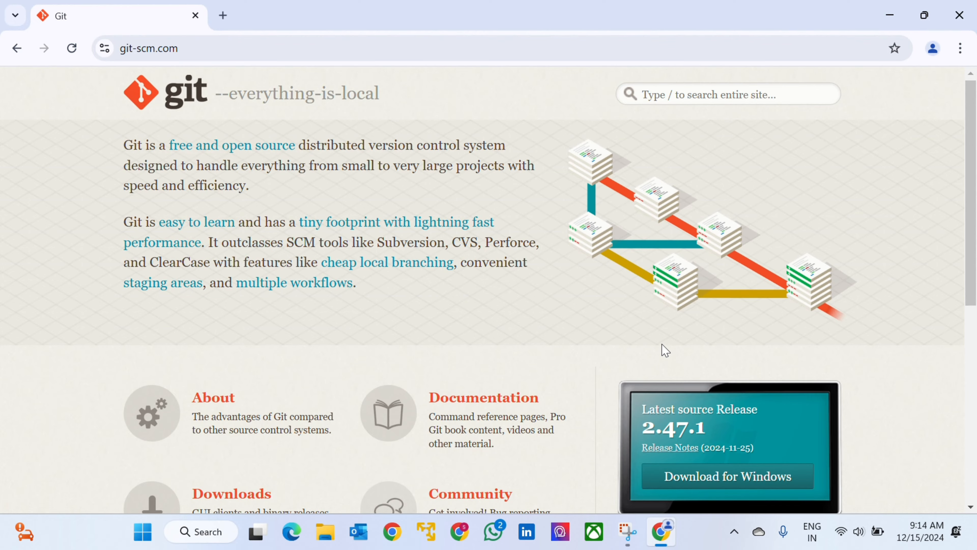
scroll(662, 349, "down", 2)
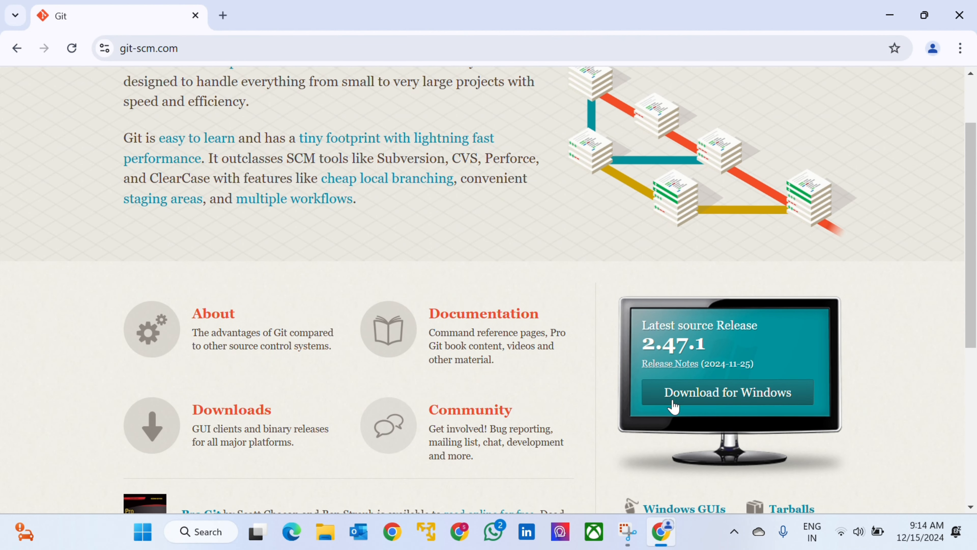
left_click(698, 400)
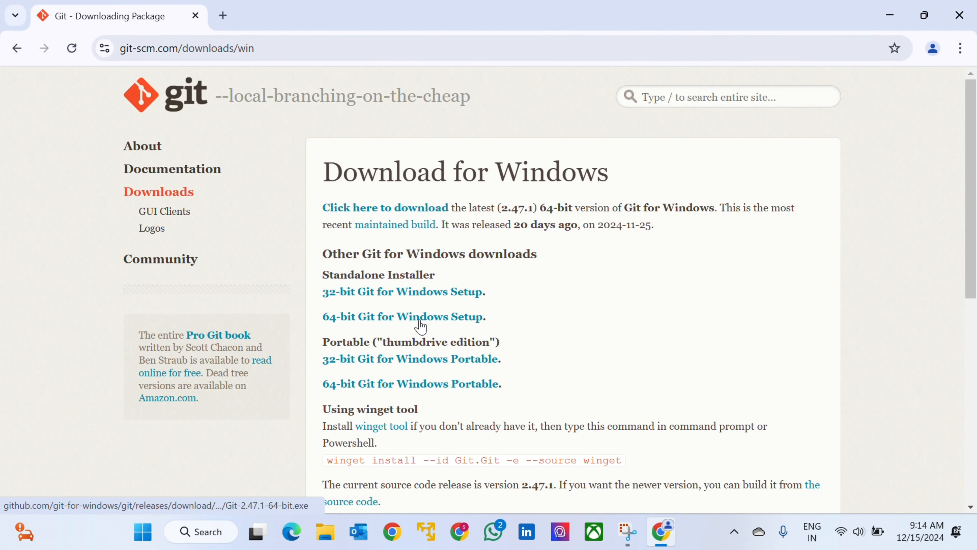
left_click(360, 318)
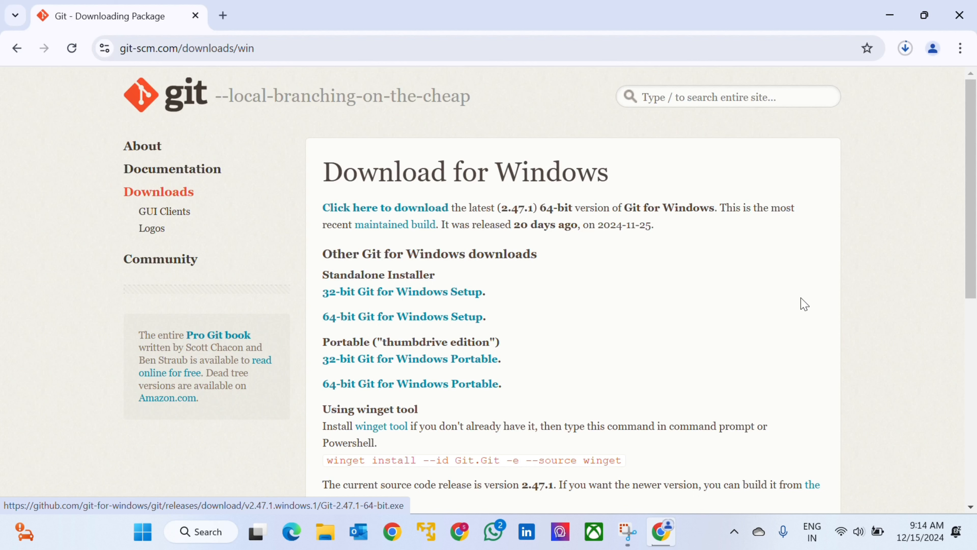
Run the downloaded Git-2.47.1-64-bit.exe installer and continue past the GNU General Public License
left_click(905, 50)
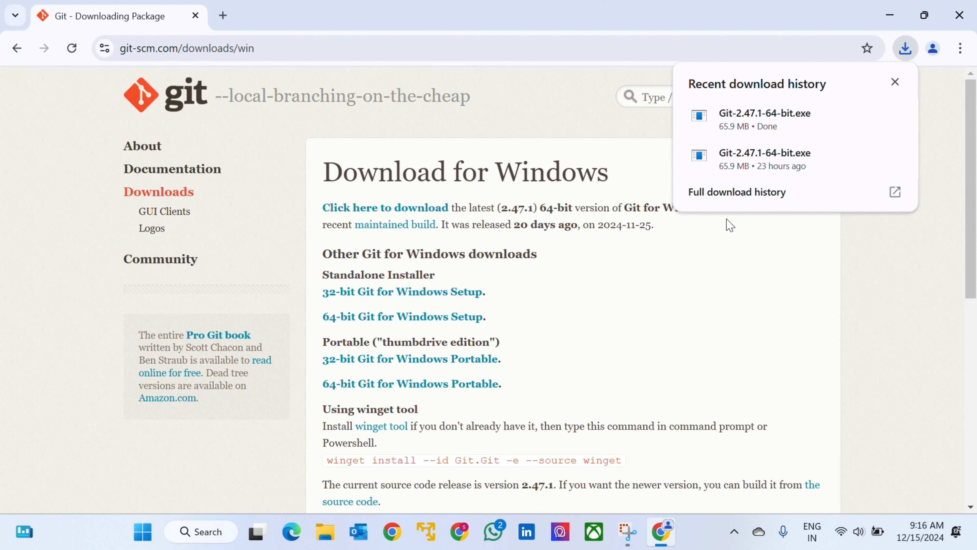
mouse_move(742, 122)
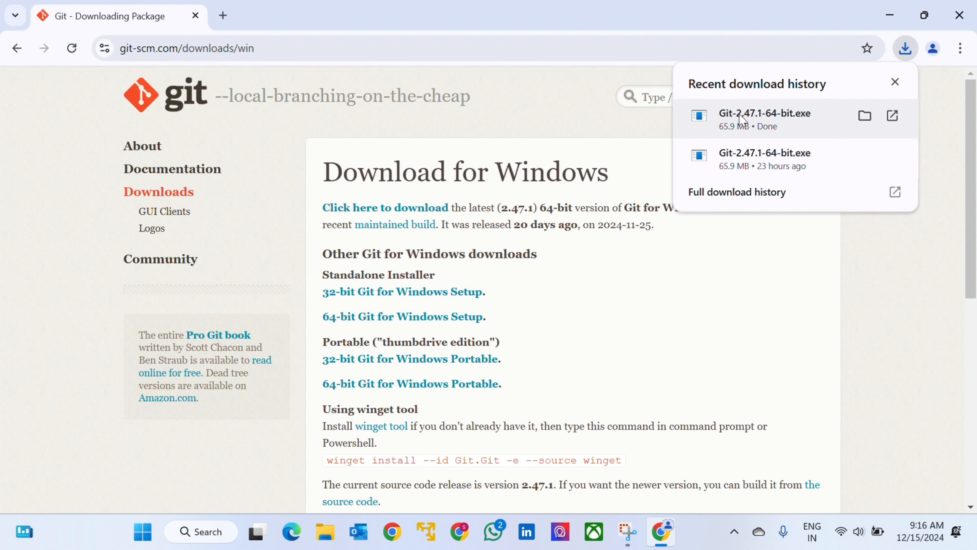
left_click(743, 122)
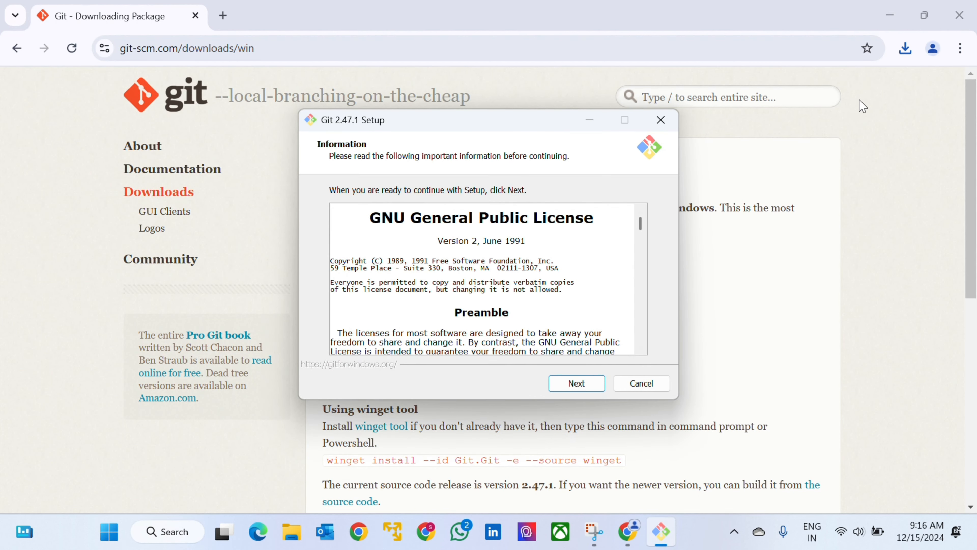
left_click(890, 17)
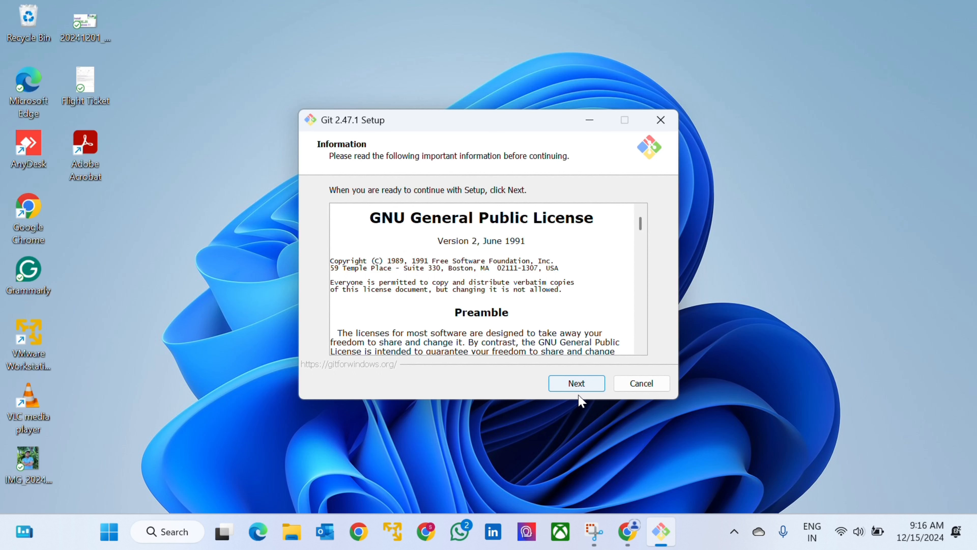
left_click(577, 384)
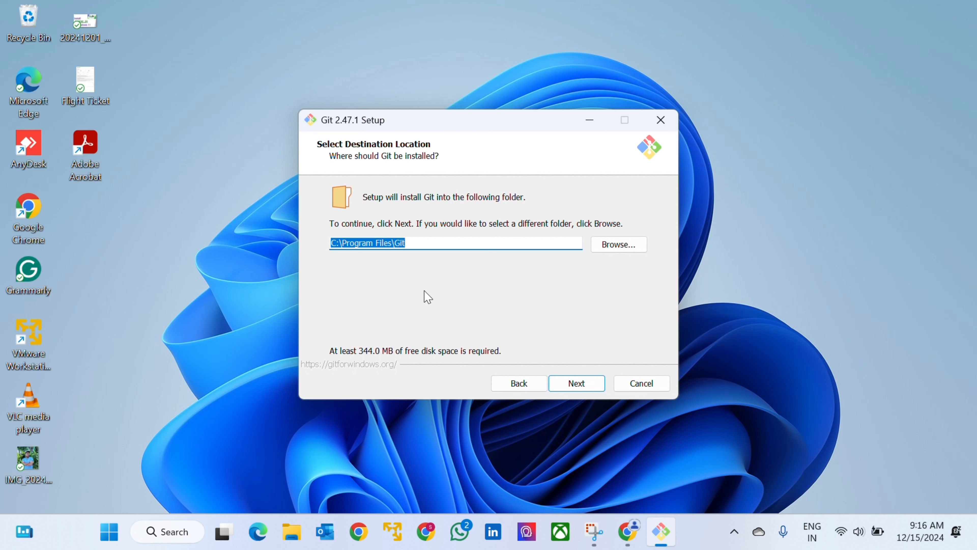
Keep C:\Program Files\Git and the Git Start Menu folder, and add the Additional icons component with its desktop icon
left_click(577, 385)
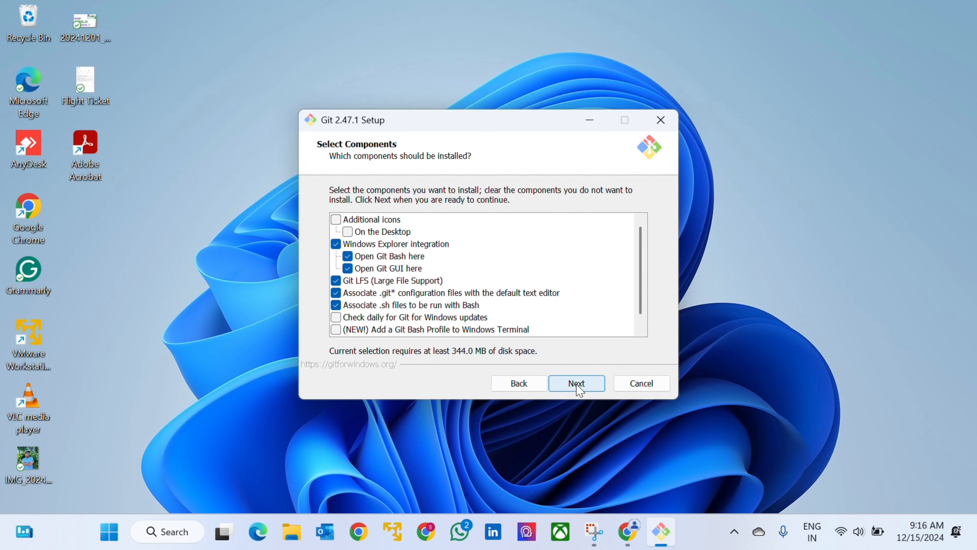
left_click(336, 219)
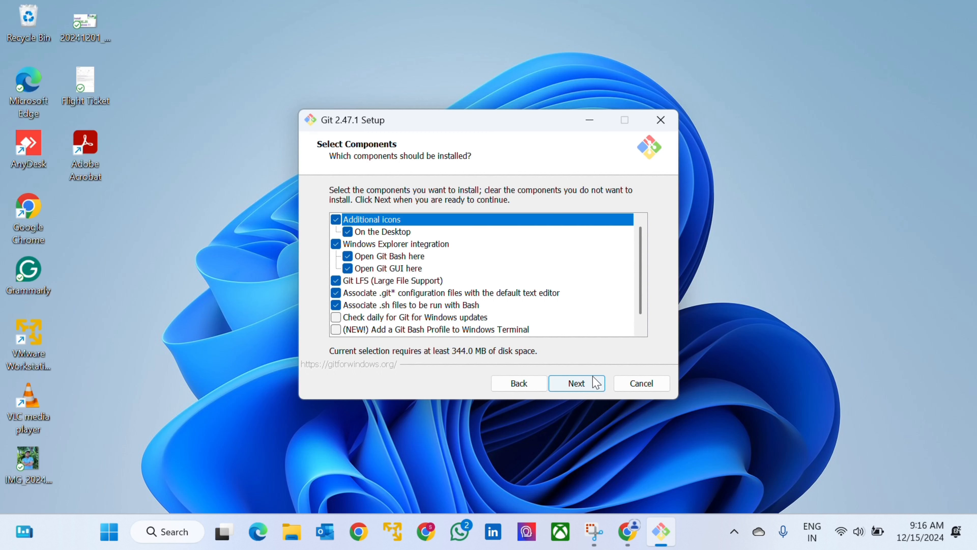
left_click(576, 383)
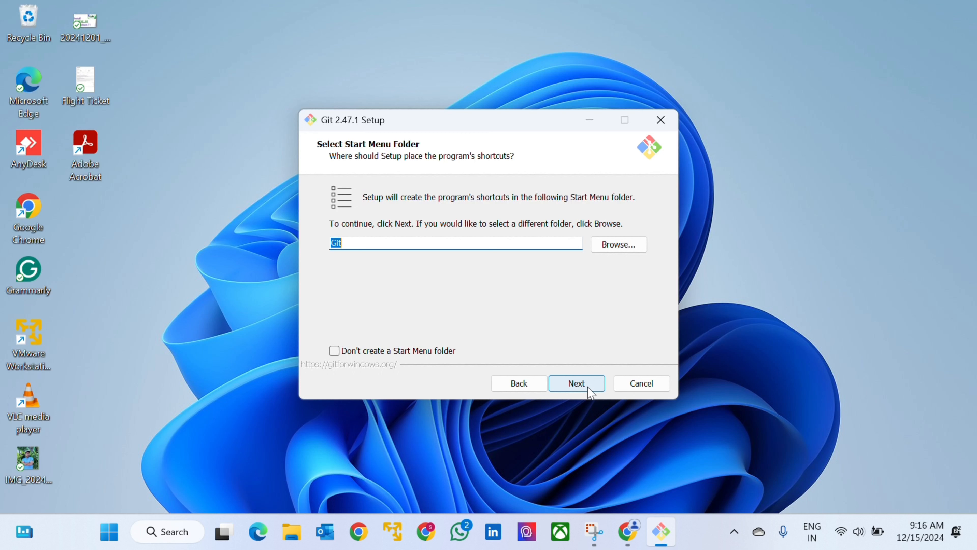
left_click(588, 387)
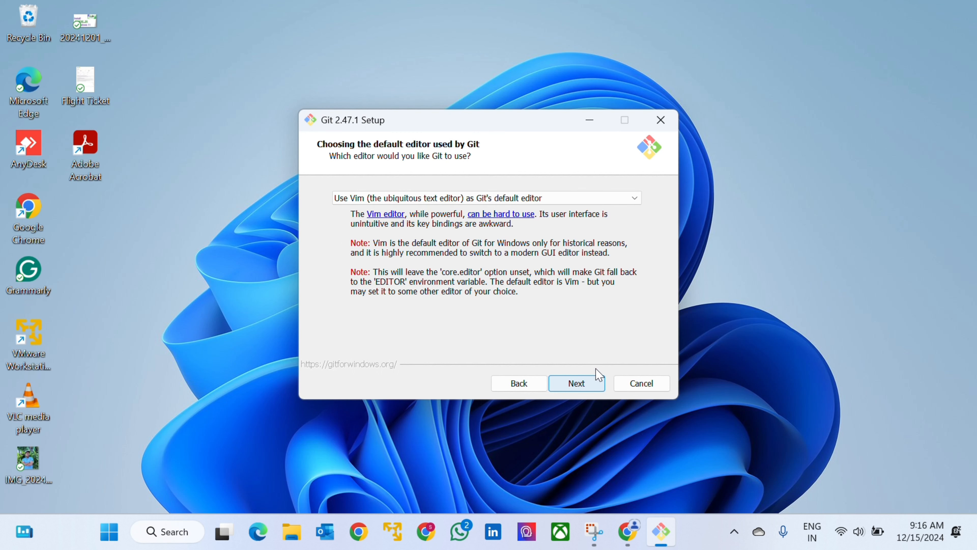
Keep Vim as Git's default editor and let Git decide the initial branch name
left_click(640, 204)
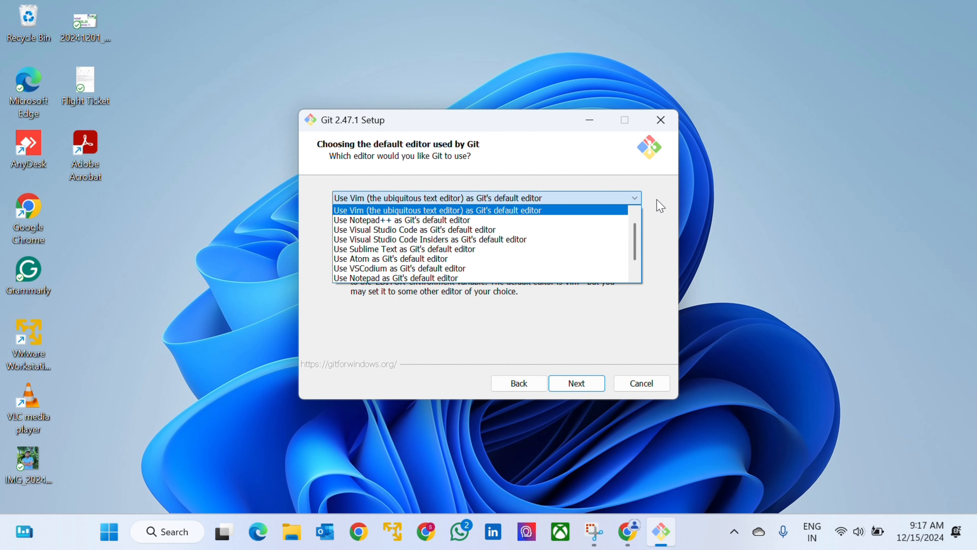
left_click(661, 210)
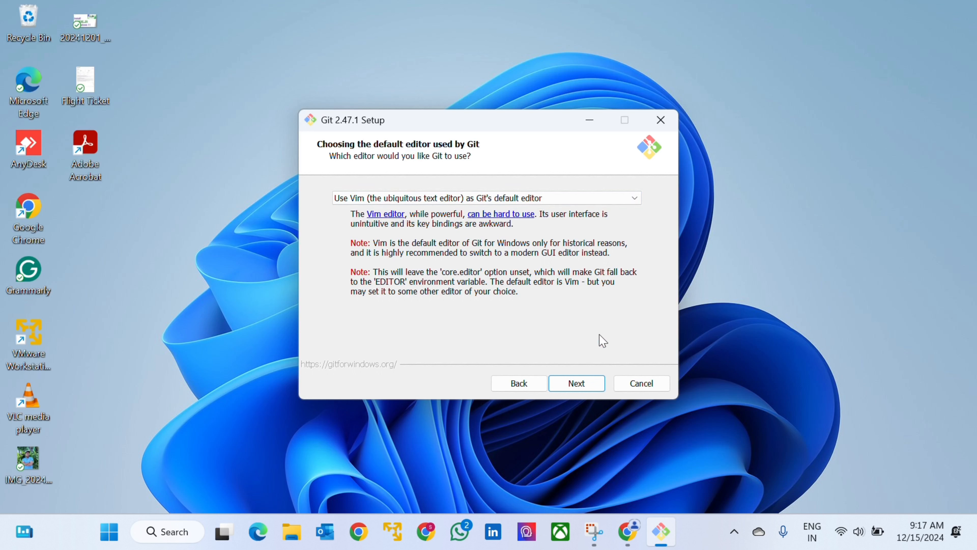
left_click(576, 384)
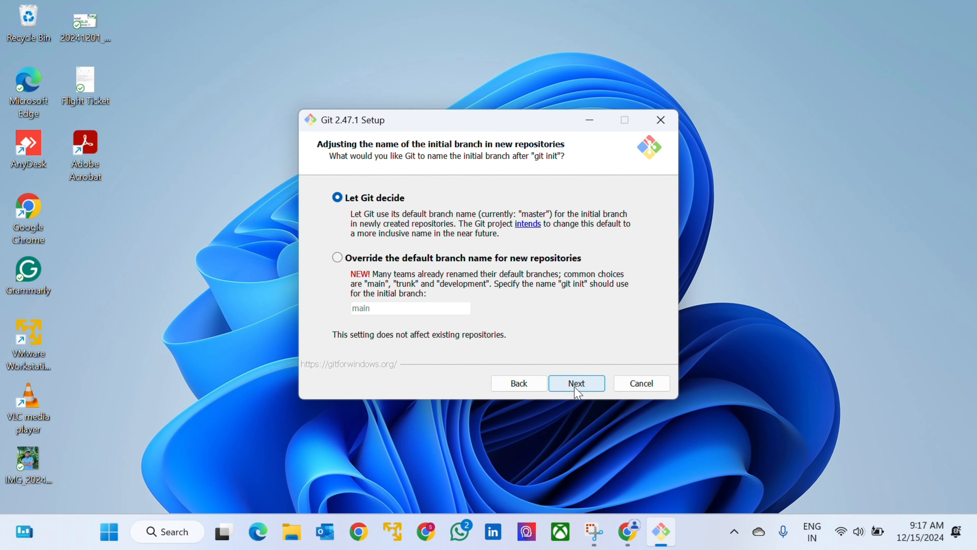
left_click(576, 384)
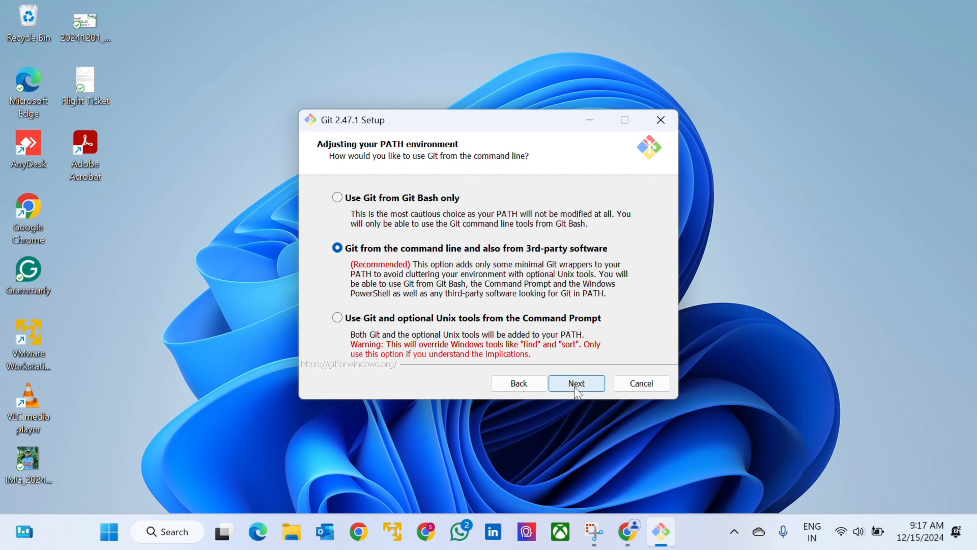
Accept Git from the command line and 3rd-party software, with bundled OpenSSH and the OpenSSL library for connections
left_click(575, 387)
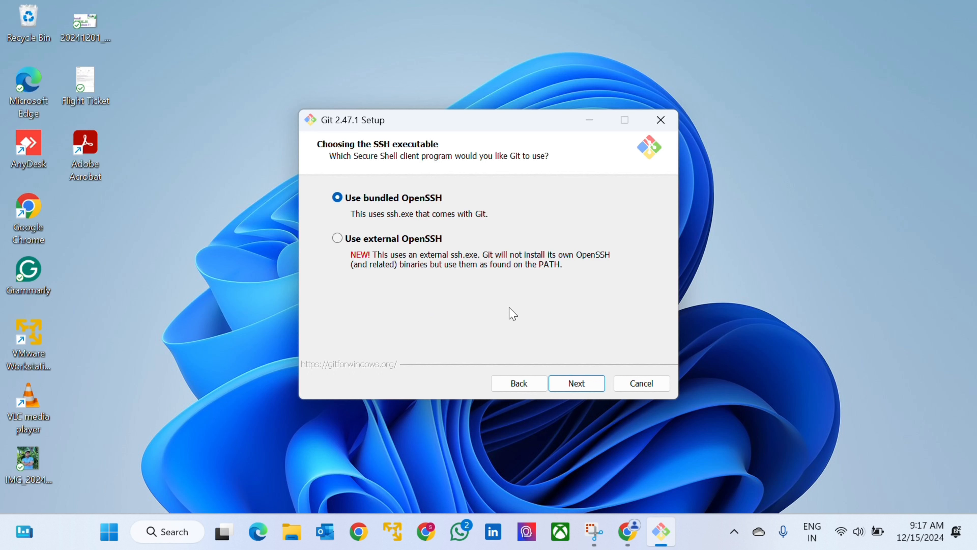
left_click(577, 383)
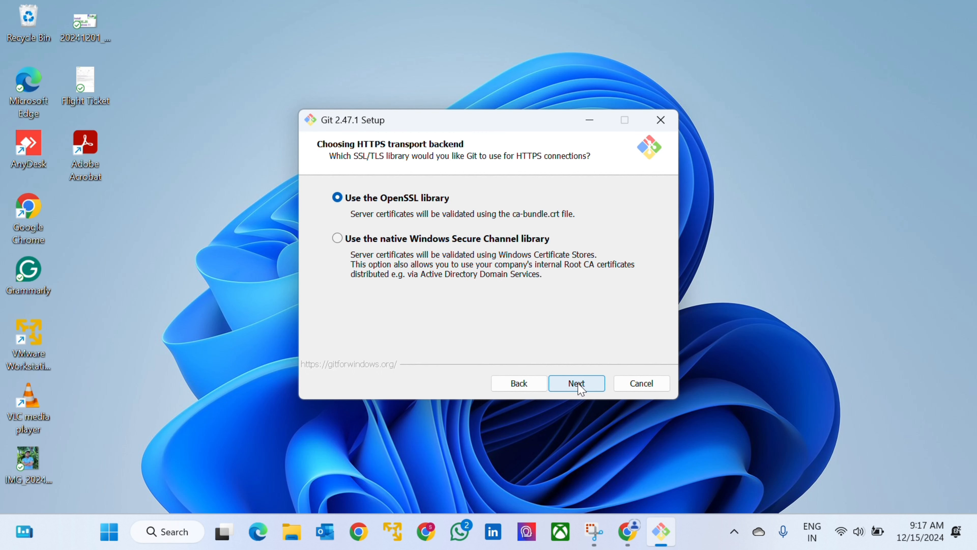
left_click(577, 384)
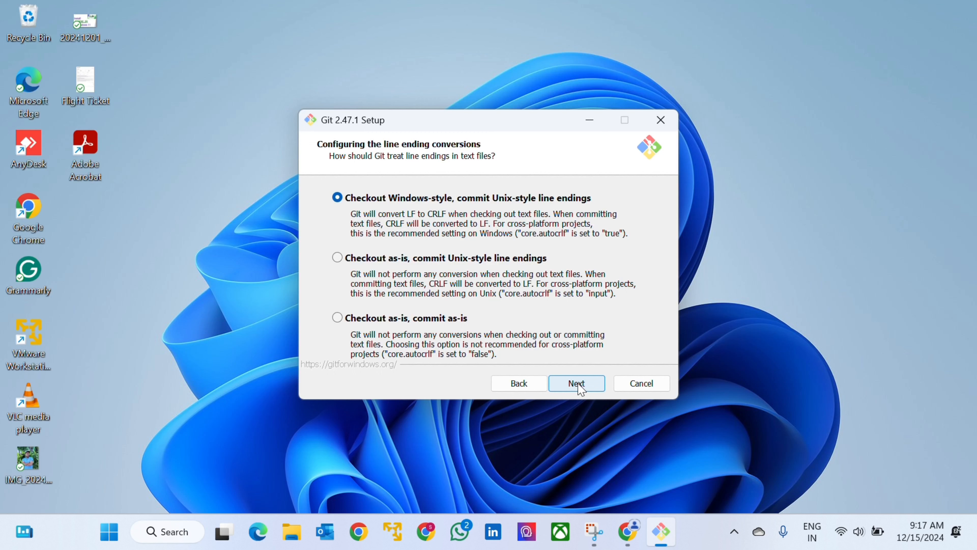
Accept Windows-style checkout with Unix-style commit line endings, MinTTY as the terminal, and fast-forward or merge for git pull
left_click(577, 383)
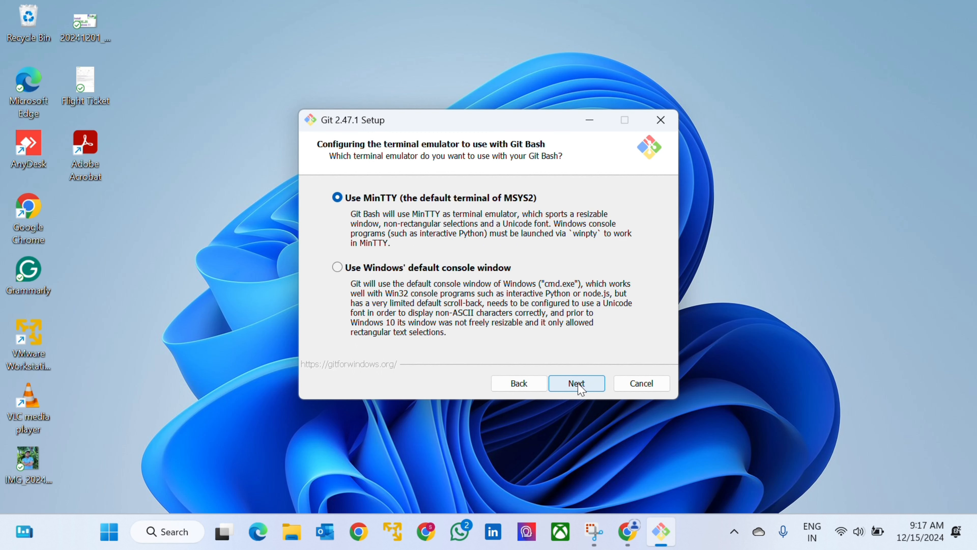
left_click(578, 384)
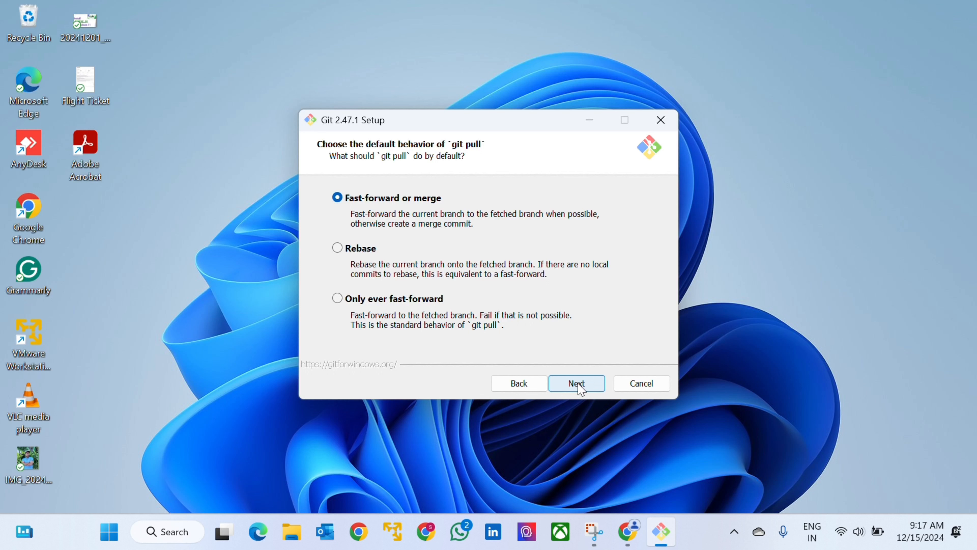
left_click(581, 389)
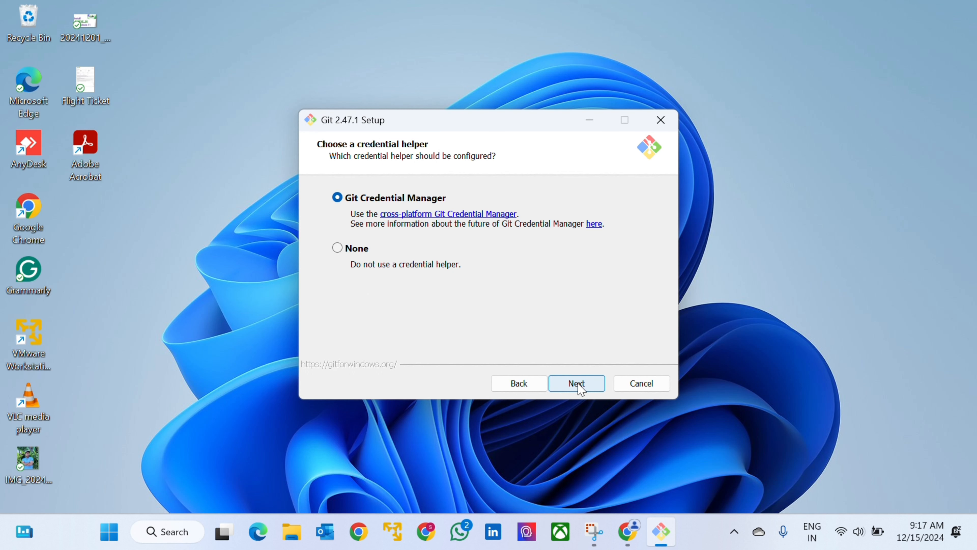
Install Git with Git Credential Manager and file system caching, and finish the setup without viewing the release notes
left_click(581, 389)
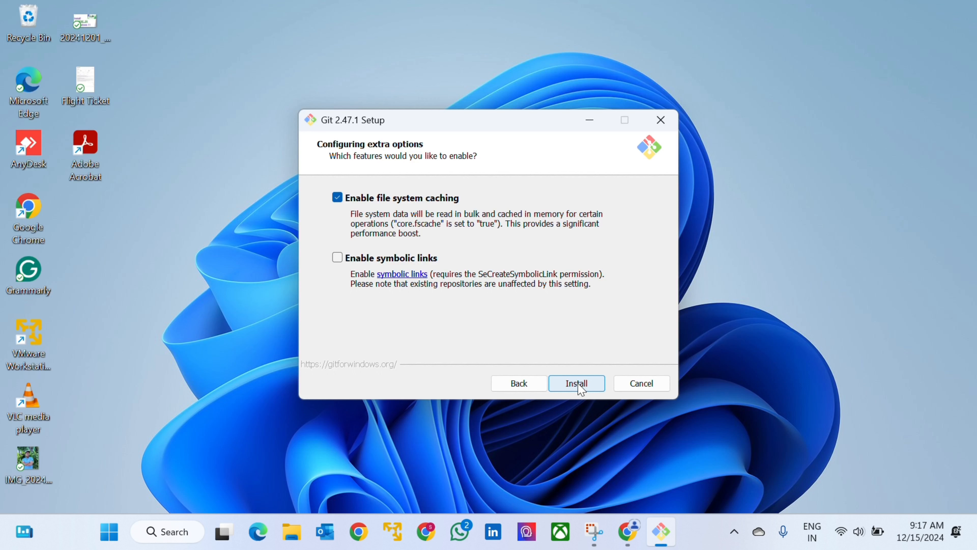
left_click(581, 390)
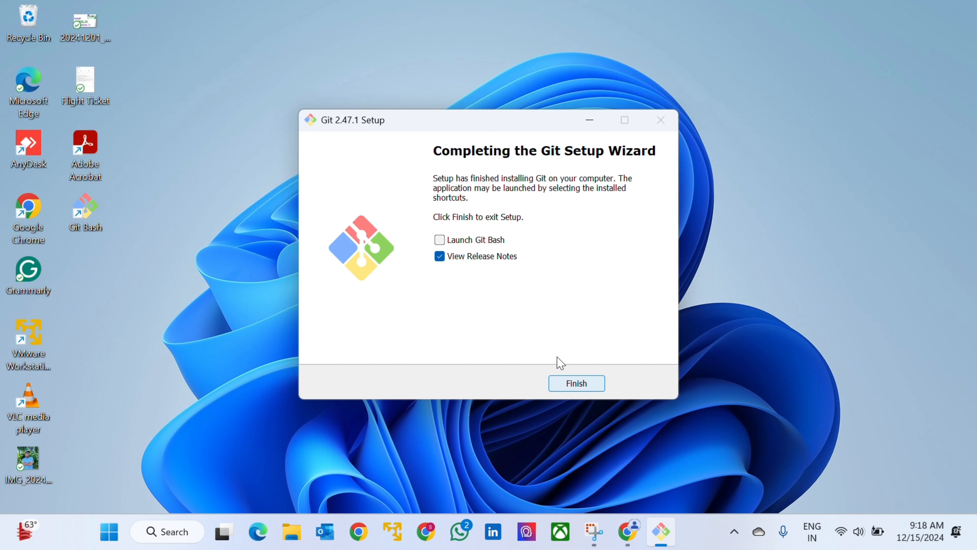
left_click(440, 257)
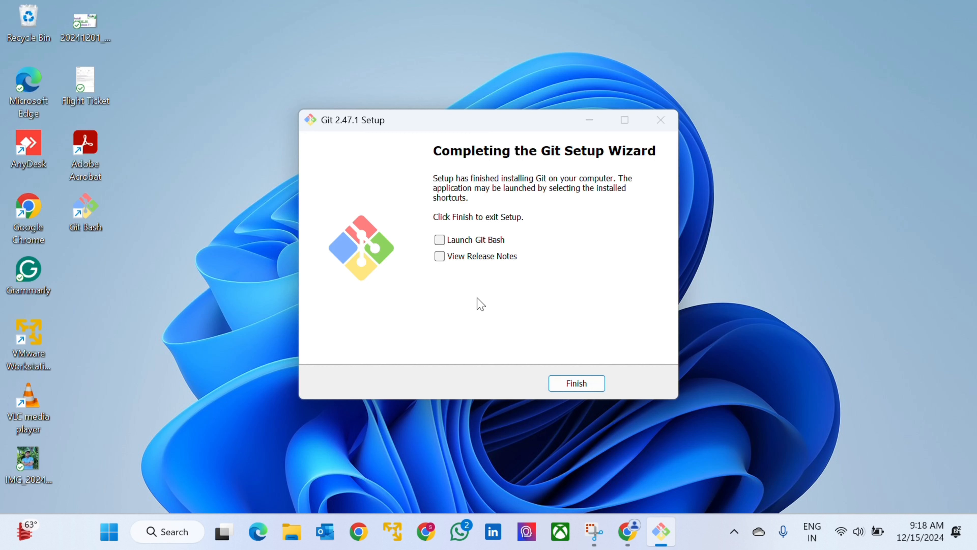
left_click(576, 383)
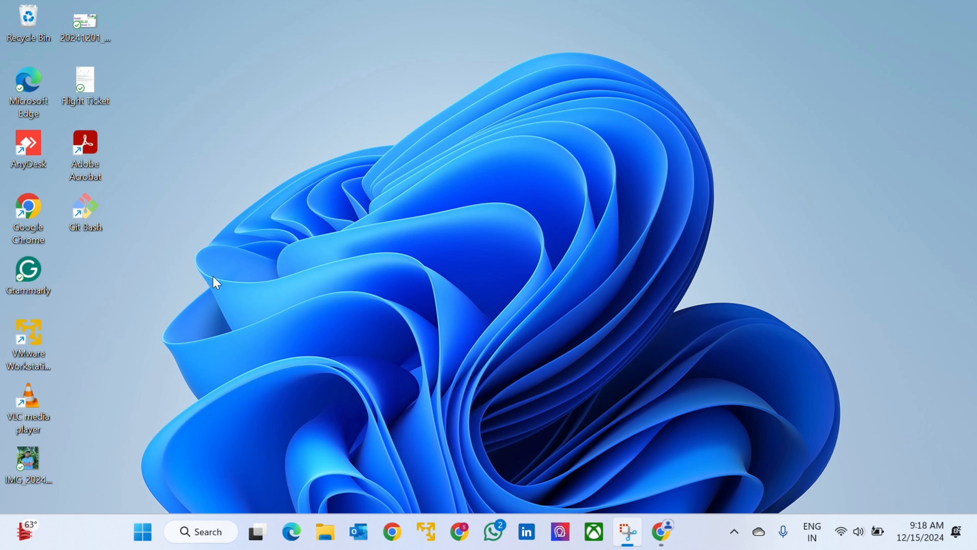
Open Command Prompt and run git to verify the installation, reviewing the listed usage and commands
key("super")
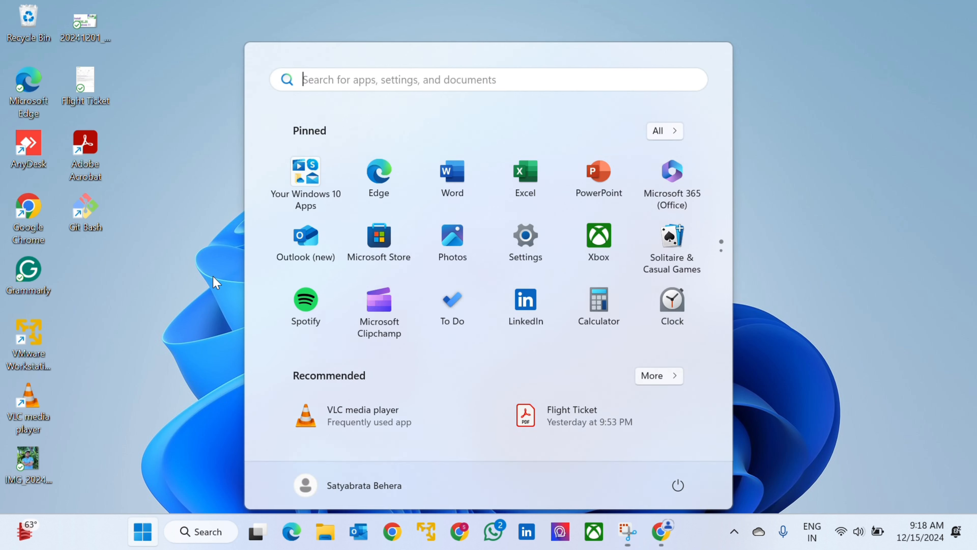
type("cmd")
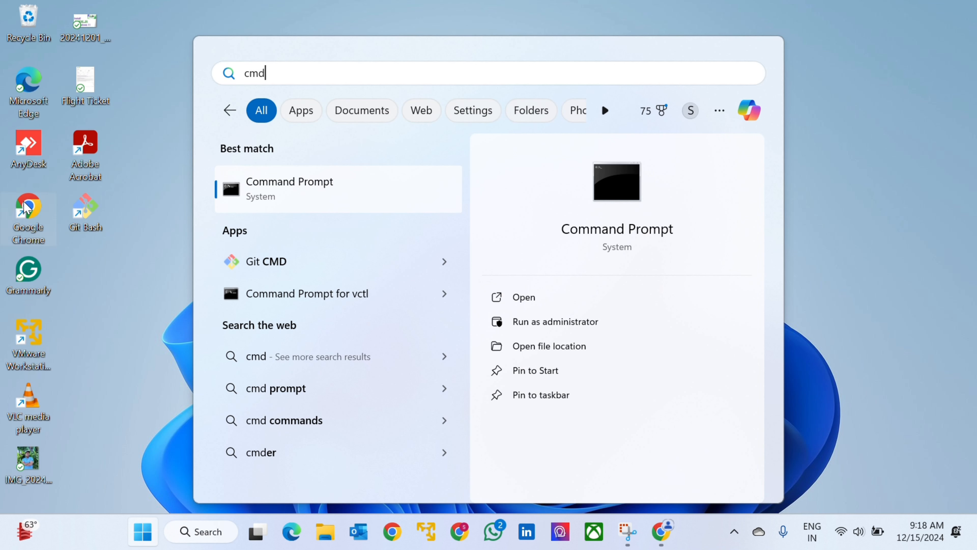
left_click(361, 195)
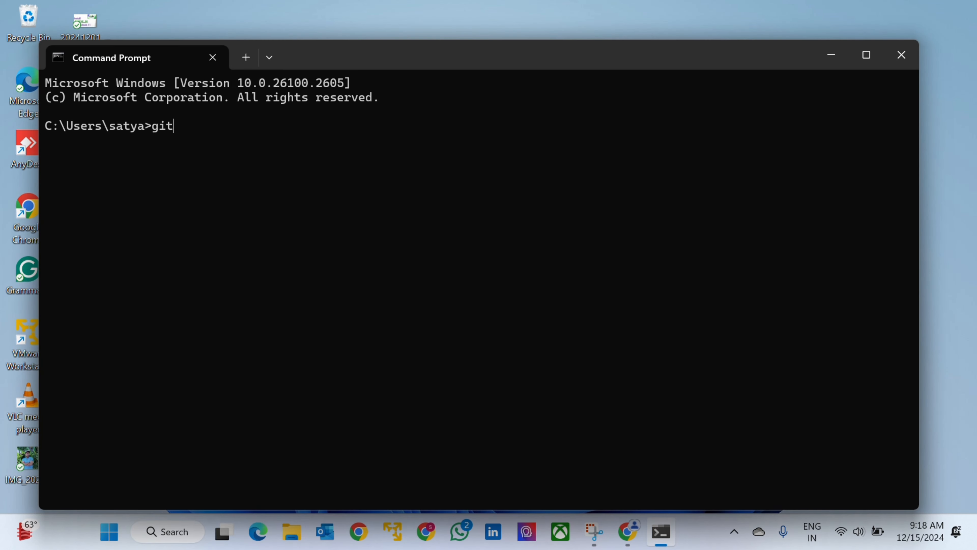
type("git")
key("Return")
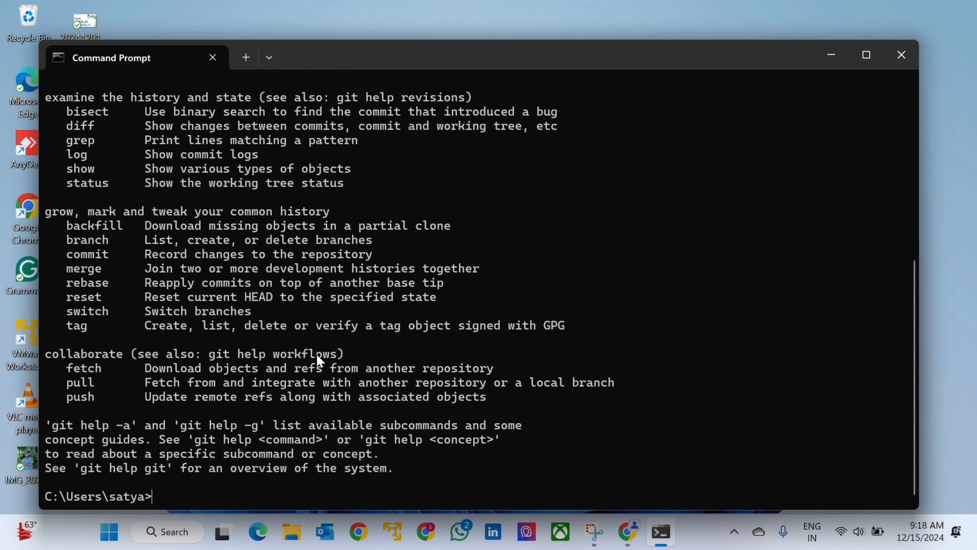
scroll(316, 354, "up", 8)
scroll(317, 355, "down", 8)
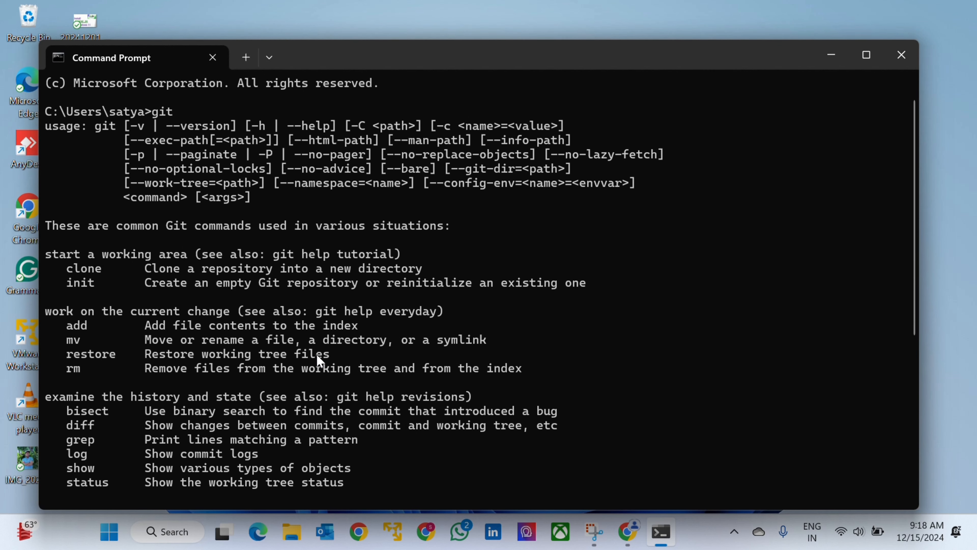